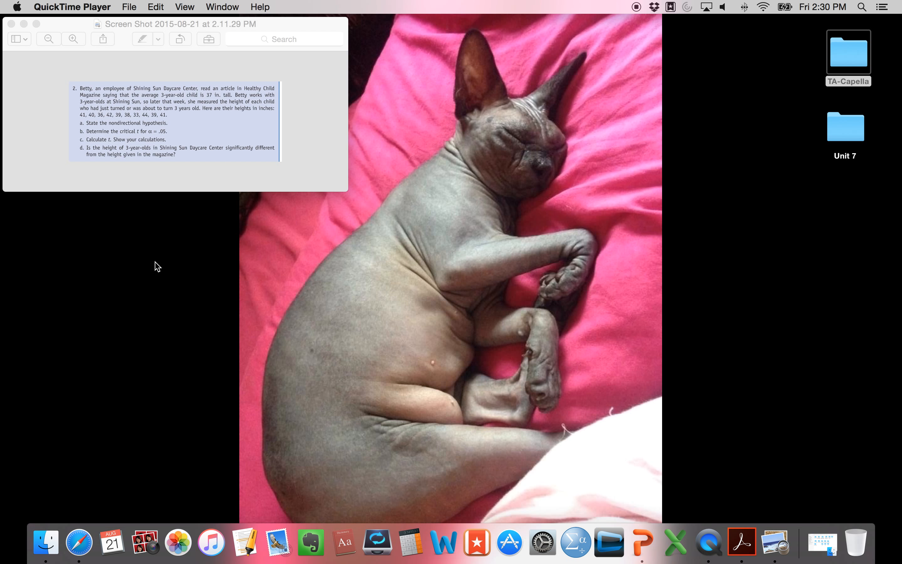
Enlarge the exercise text in the Preview image, and open SPSS Statistics with its empty Data Editor window placed beside it.
left_click(130, 132)
left_click(74, 39)
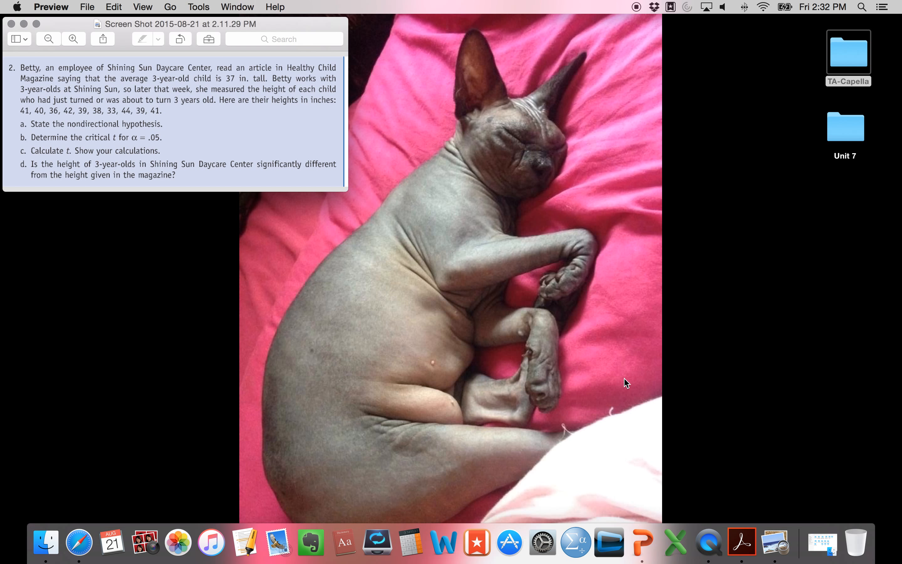
left_click(574, 554)
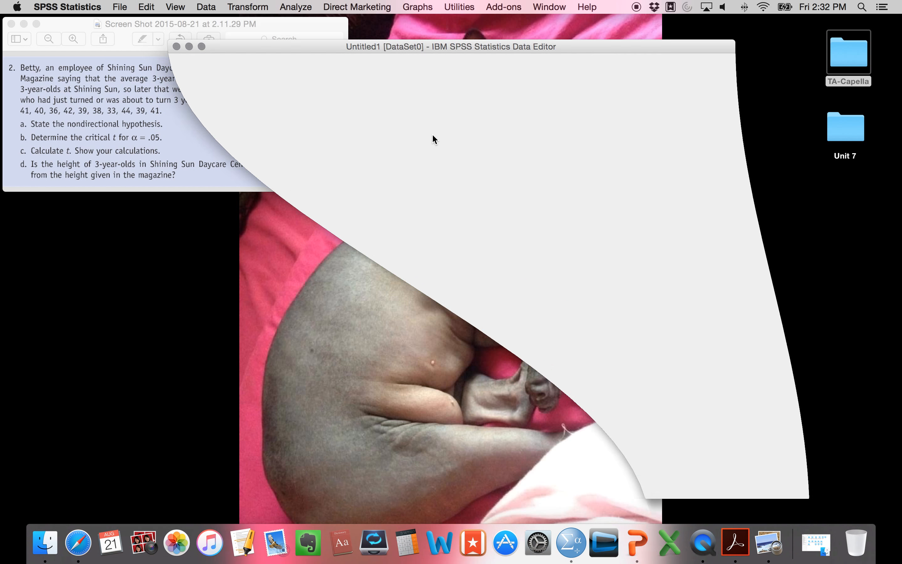
left_click_drag(294, 45, 451, 12)
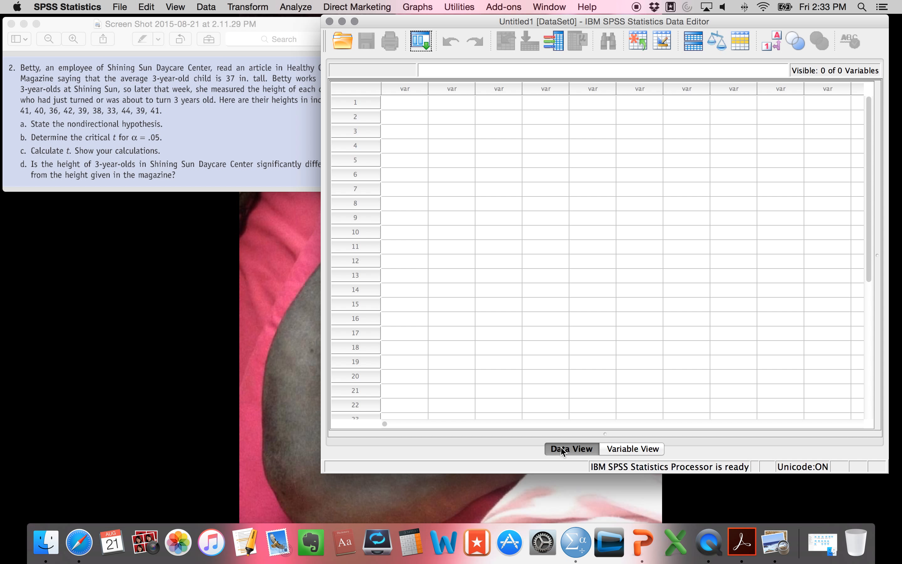
Define a variable named HeightInch in the first row of the variable definitions.
left_click(639, 450)
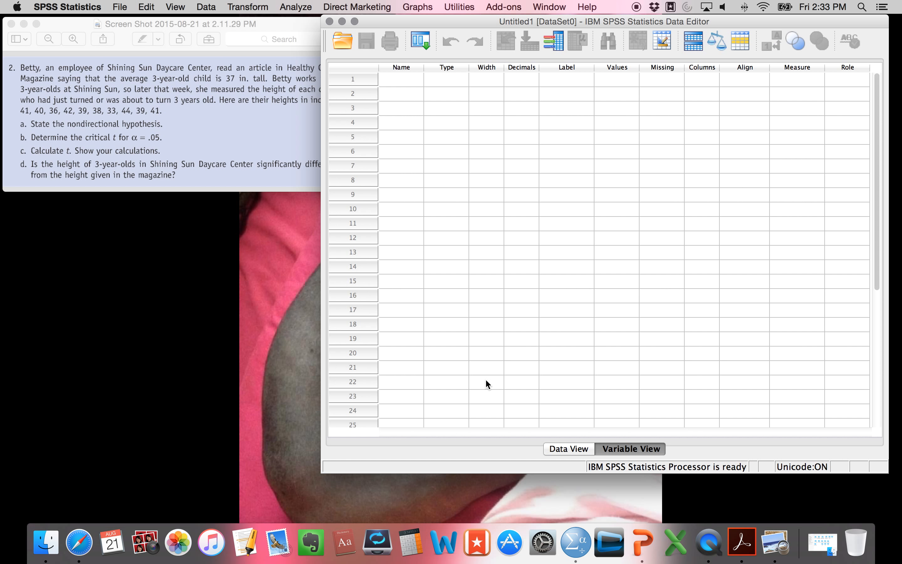
left_click(402, 78)
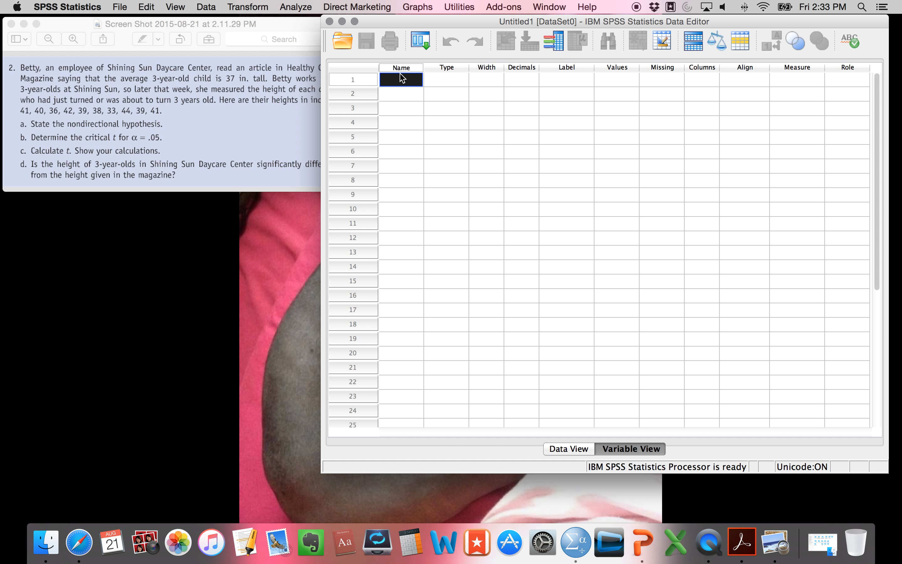
type("HeightInch")
key("Return")
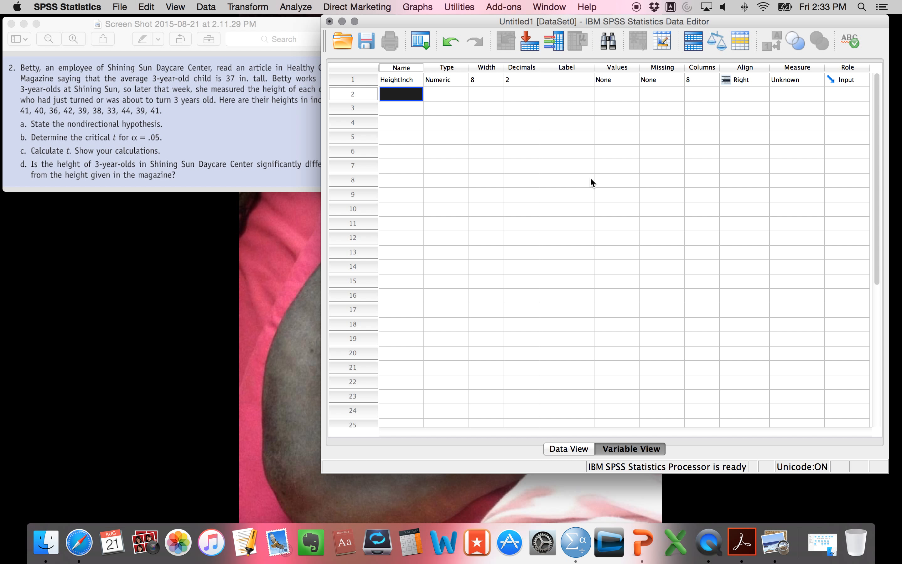
Give the HeightInch variable the label "Height in Inches".
left_click(565, 82)
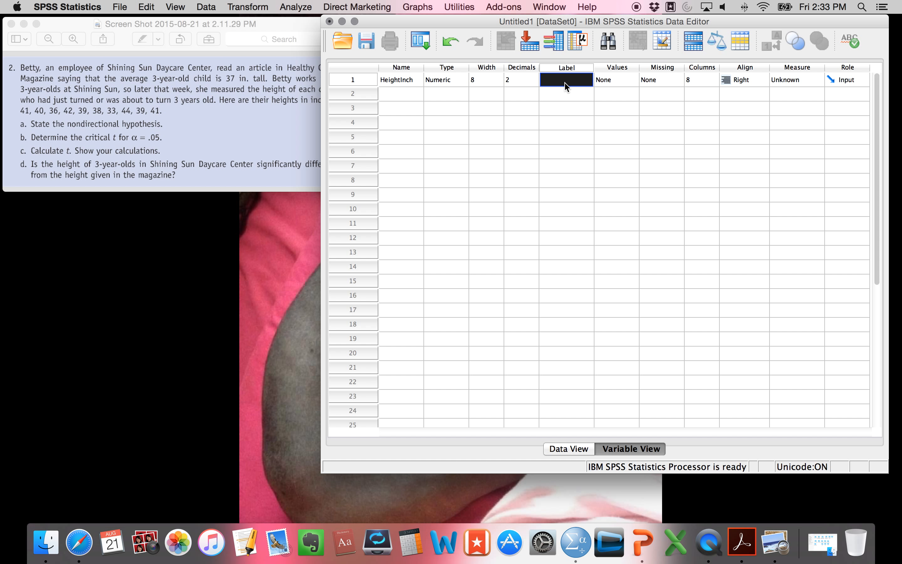
type("Height")
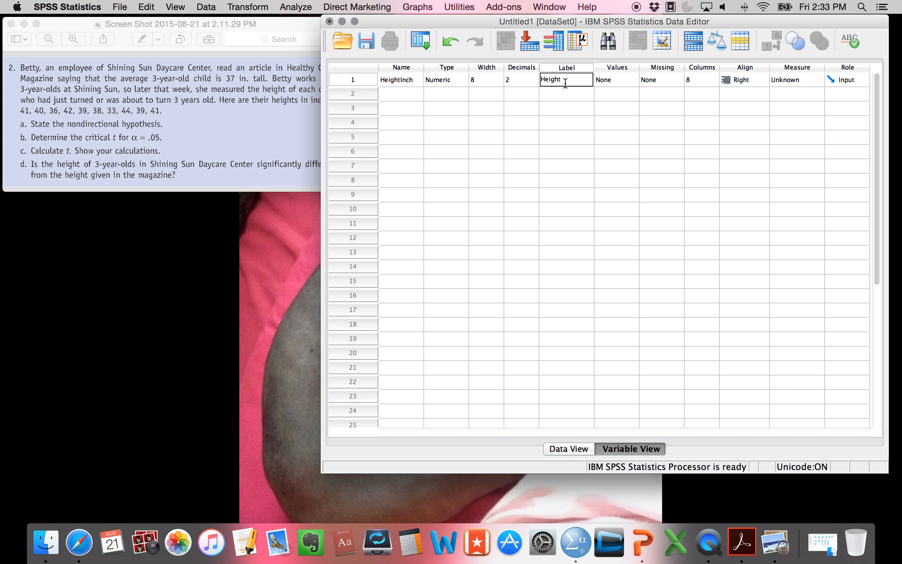
type(" in Inches")
left_click(554, 90)
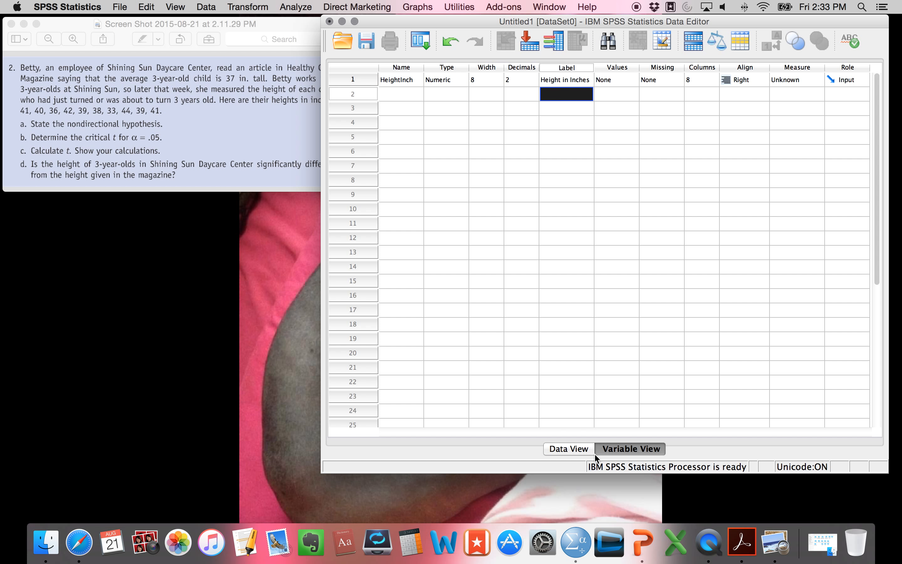
left_click(396, 81)
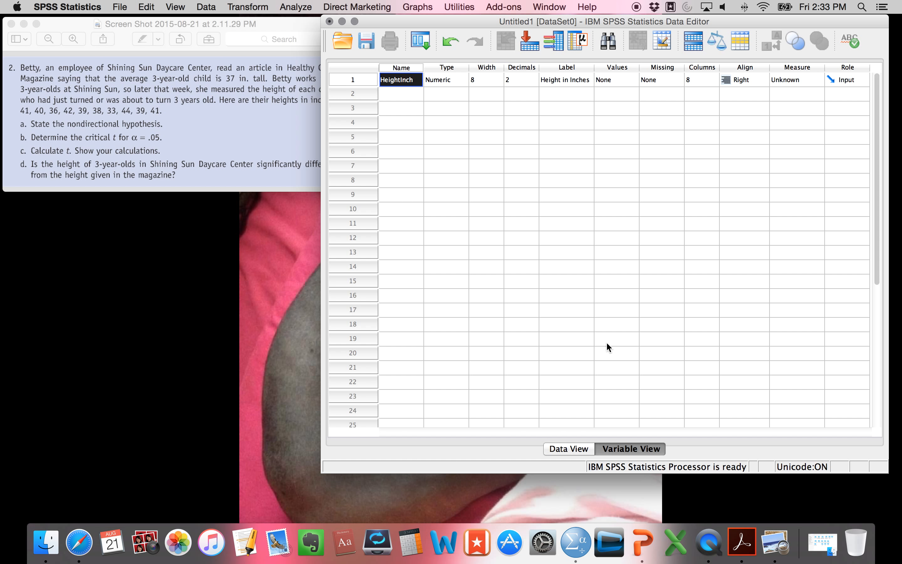
Enter the heights 41, 40, 36, 42, 39, 38, 33, 44, 39 and 41 as data in rows 1 to 10 of HeightInch.
left_click(565, 446)
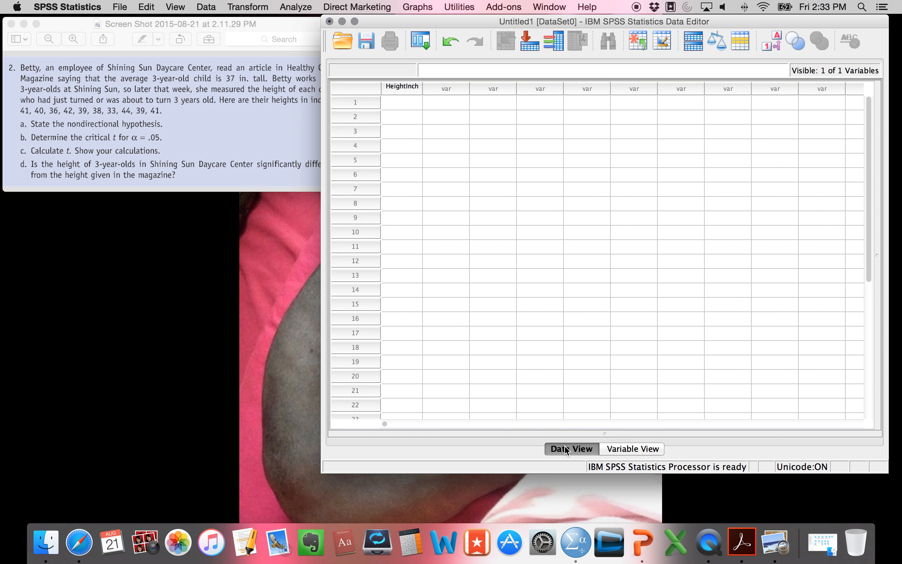
left_click(399, 106)
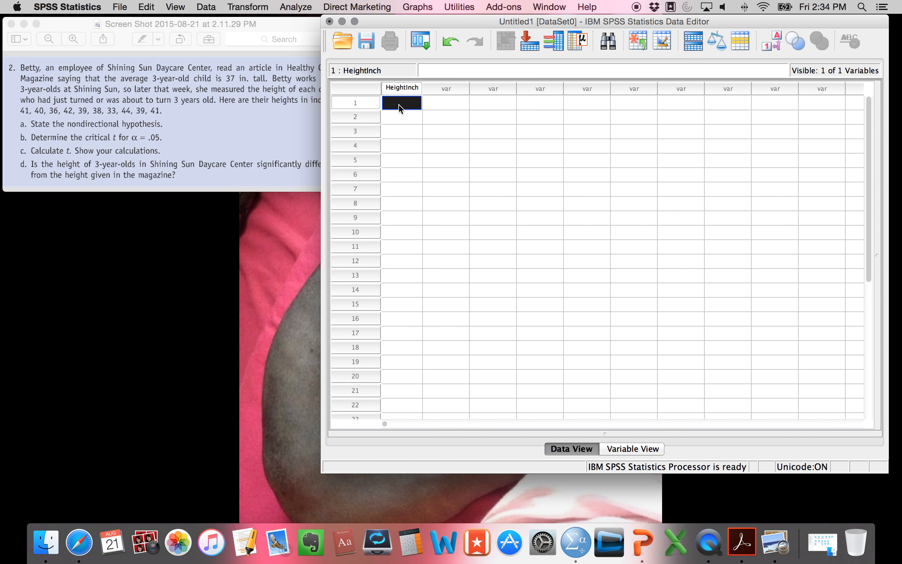
type("41")
key("Return")
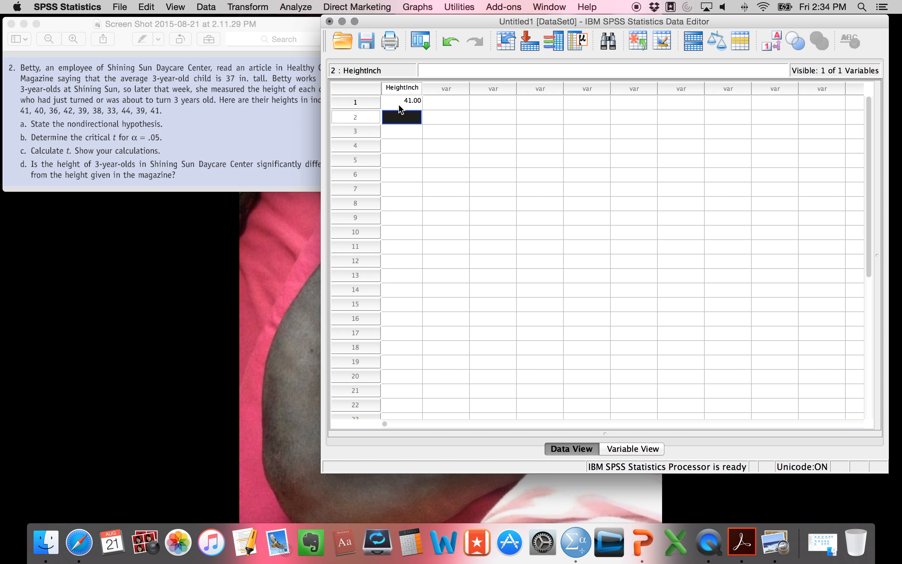
type("40")
key("Return")
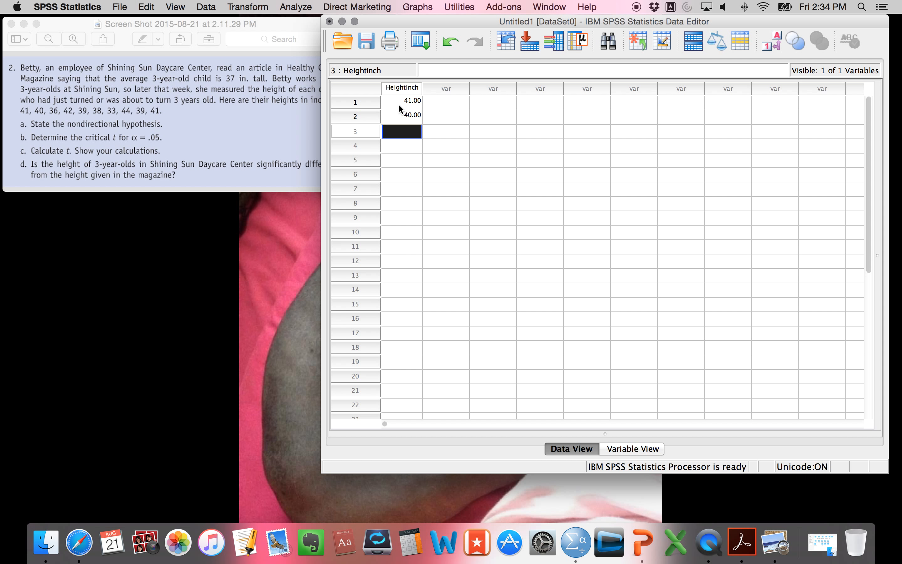
type("36")
key("Return")
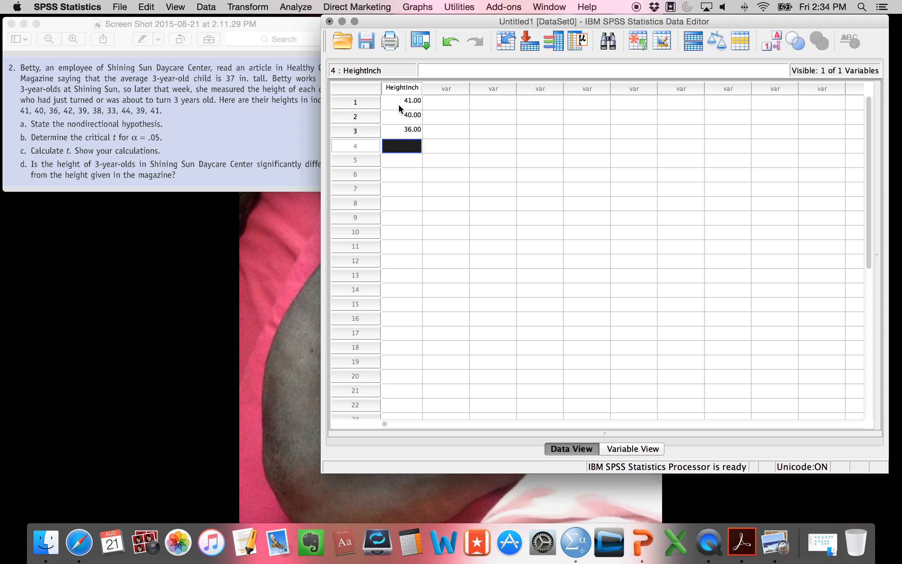
type("42")
key("Return")
type("39")
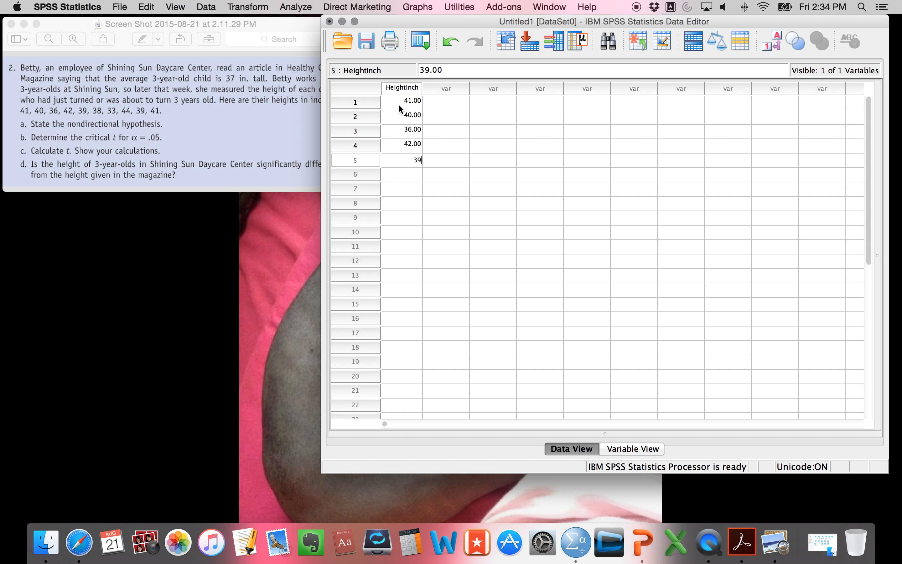
key("Return")
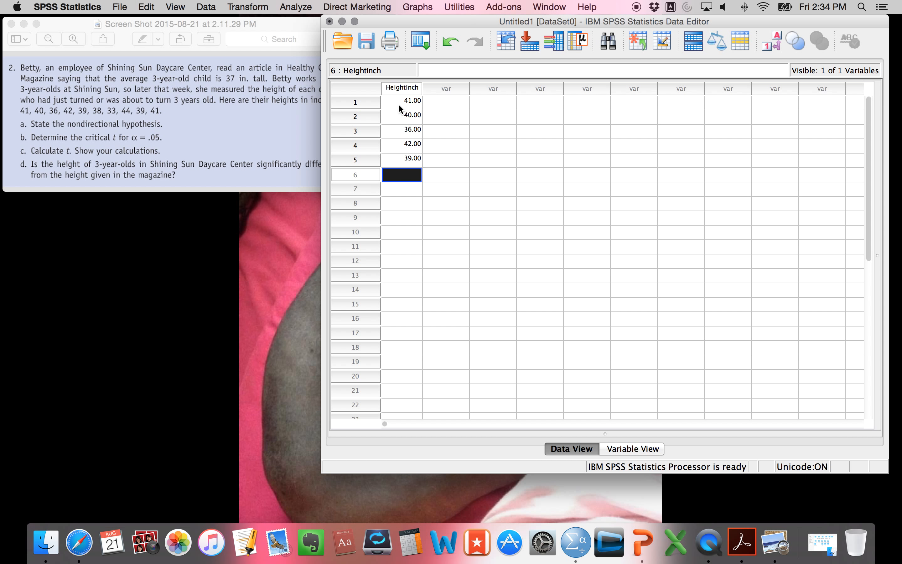
type("38")
key("Return")
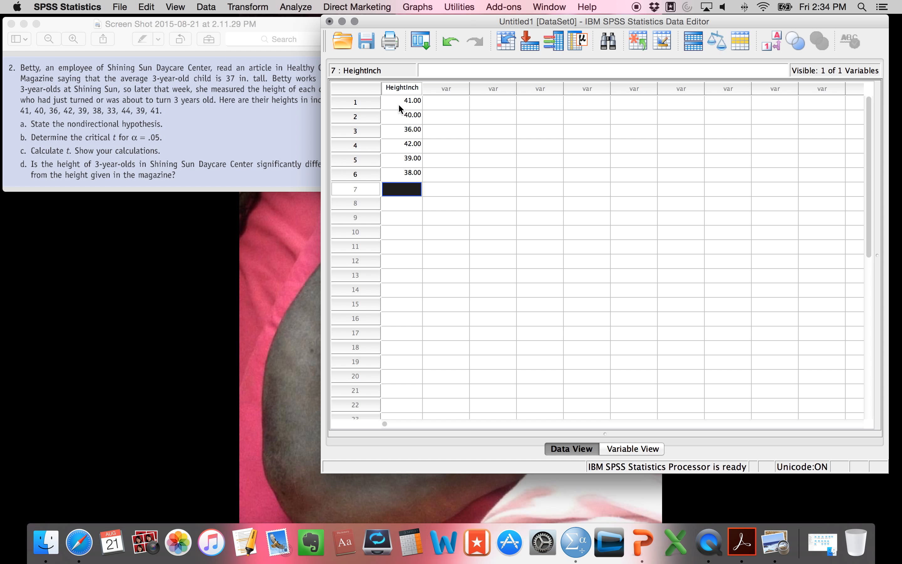
type("33")
key("Return")
type("44")
key("Return")
type("39")
key("Return")
type("41")
key("Return")
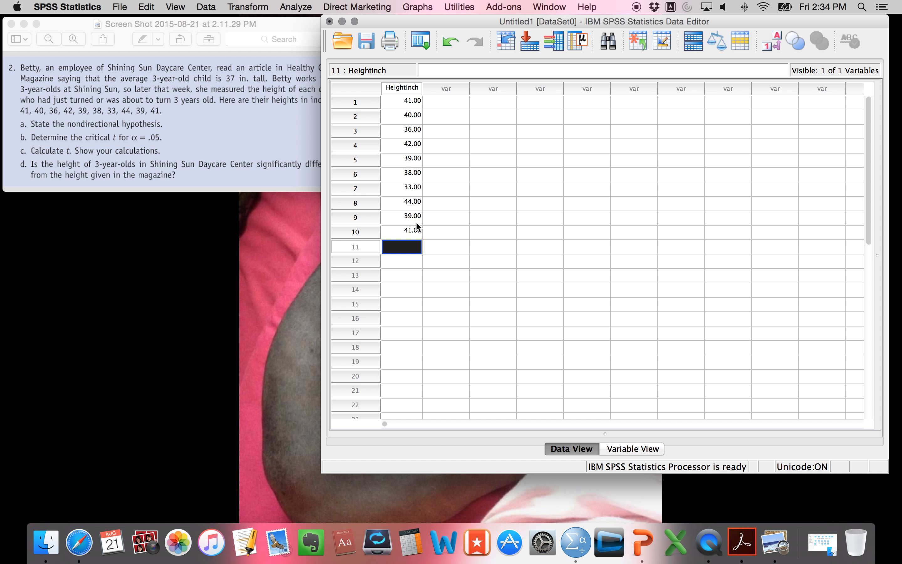
left_click(416, 234)
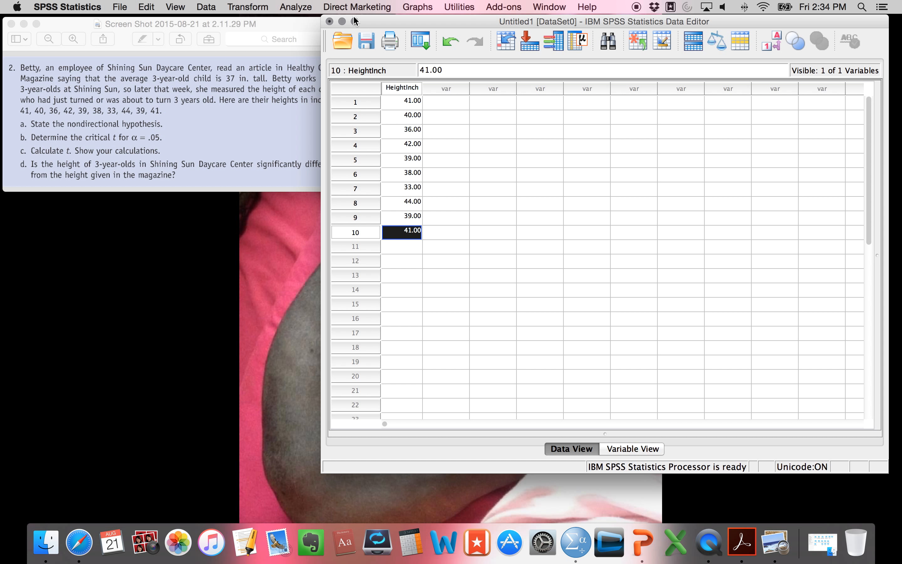
Run a One-Sample T Test on Height in Inches with a test value of 37.
left_click(305, 9)
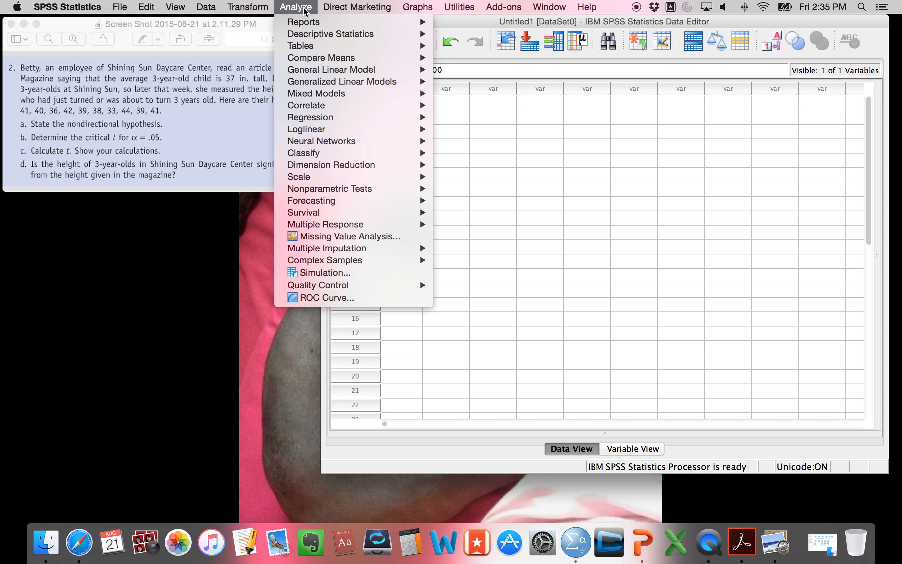
mouse_move(330, 61)
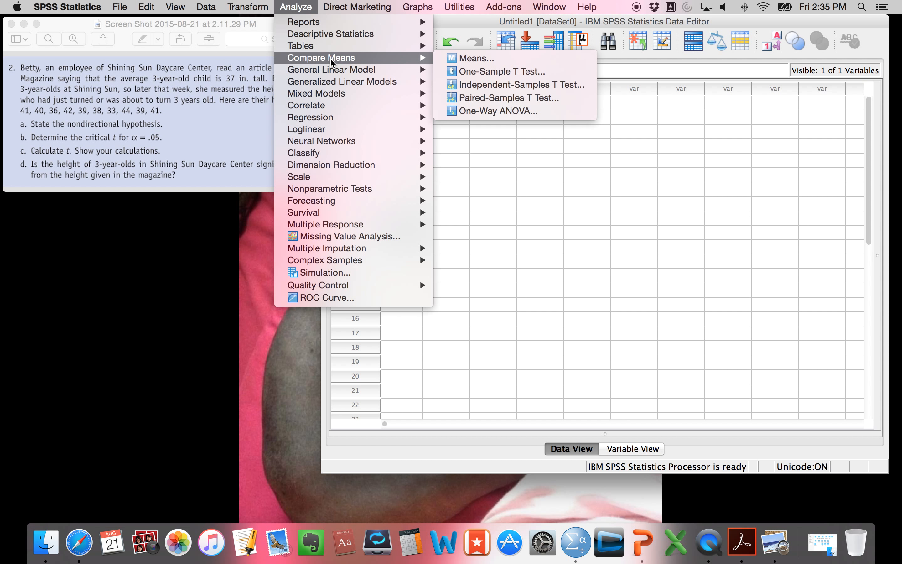
left_click(486, 72)
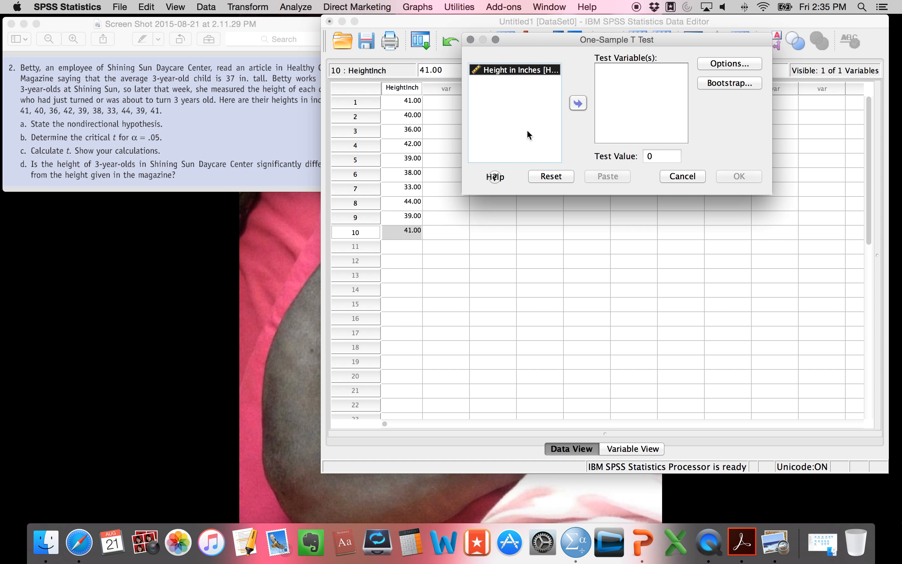
left_click(578, 104)
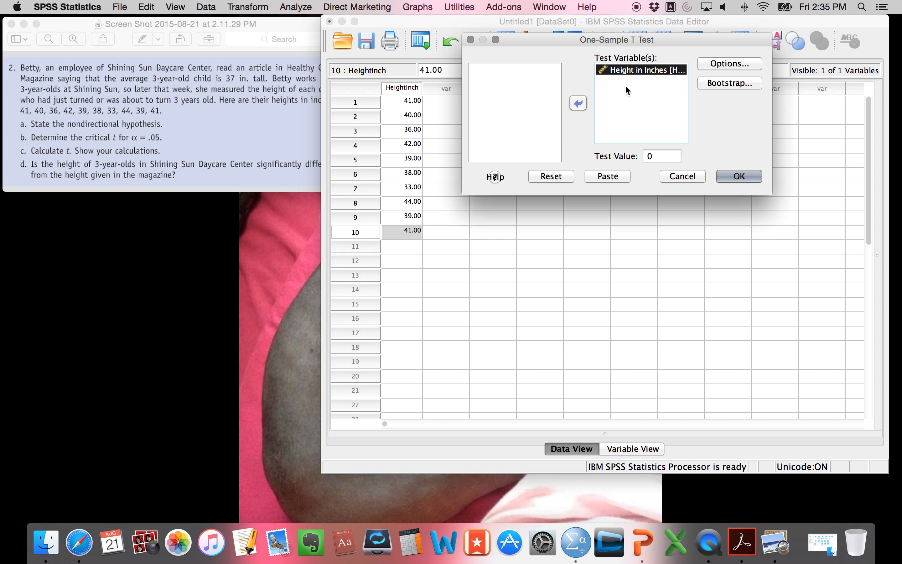
double_click(653, 157)
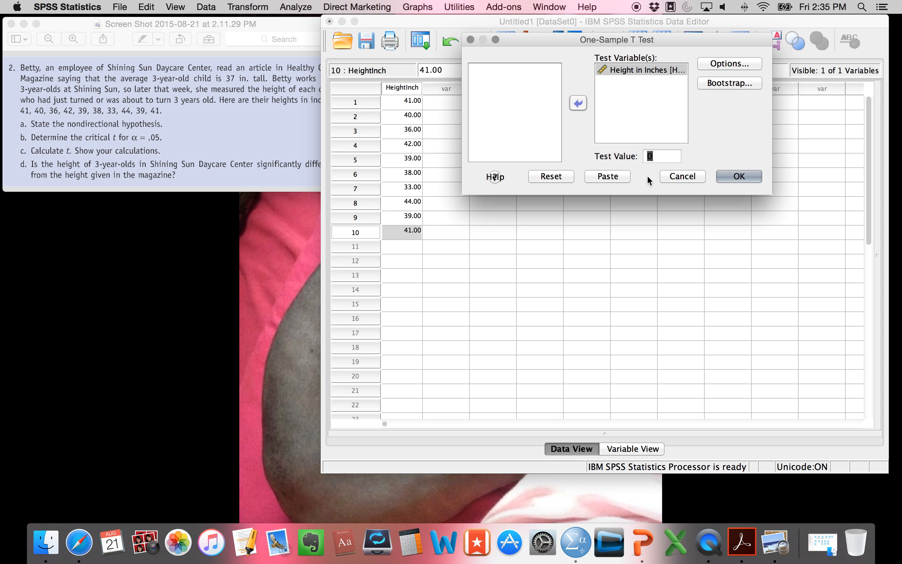
type("37")
left_click(740, 176)
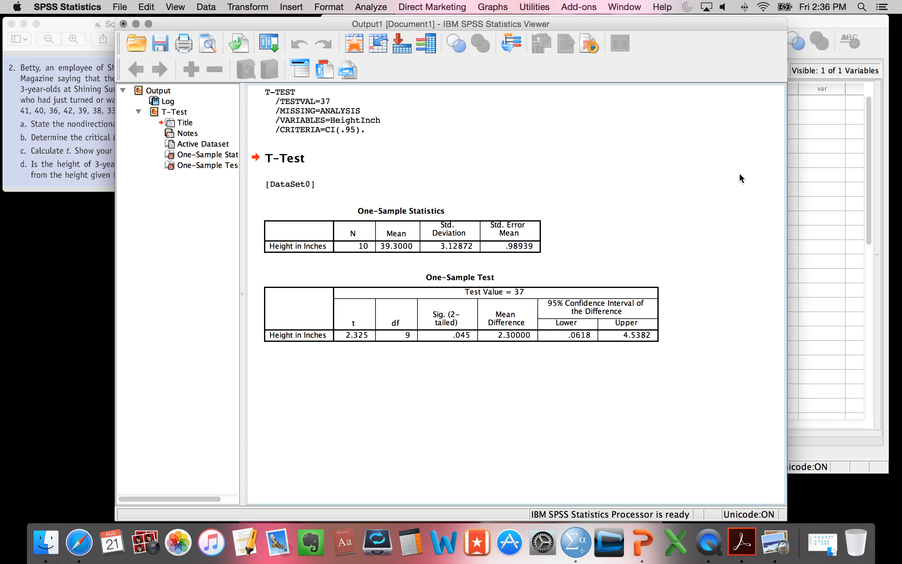
left_click(493, 236)
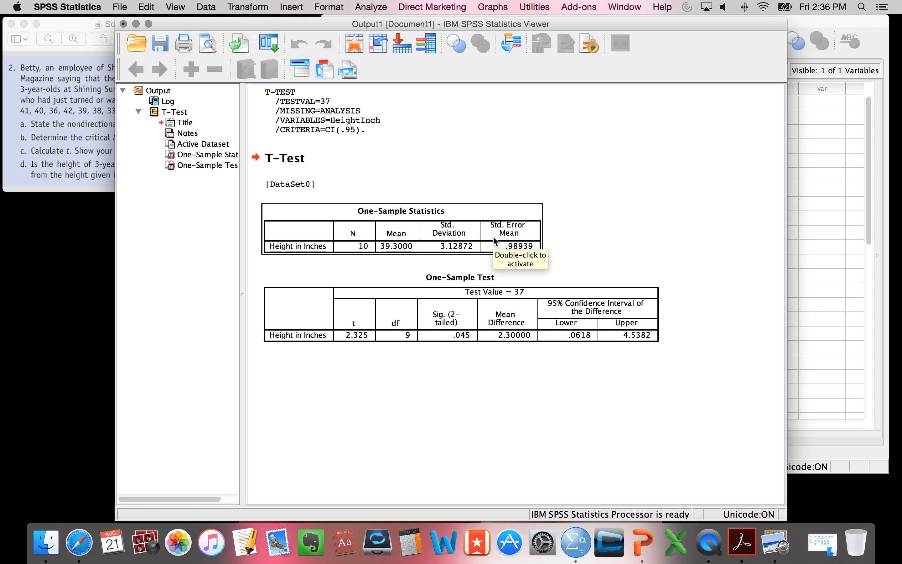
right_click(476, 235)
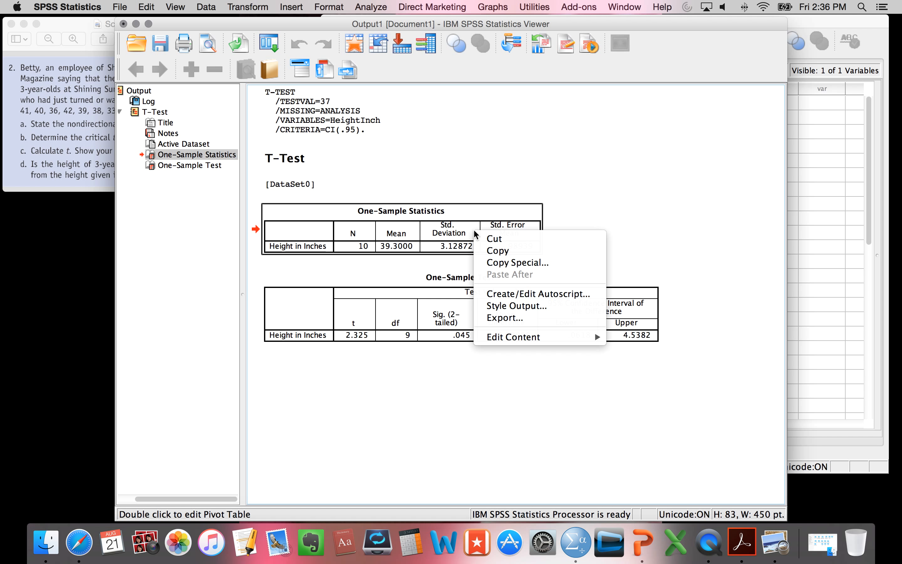
left_click(629, 451)
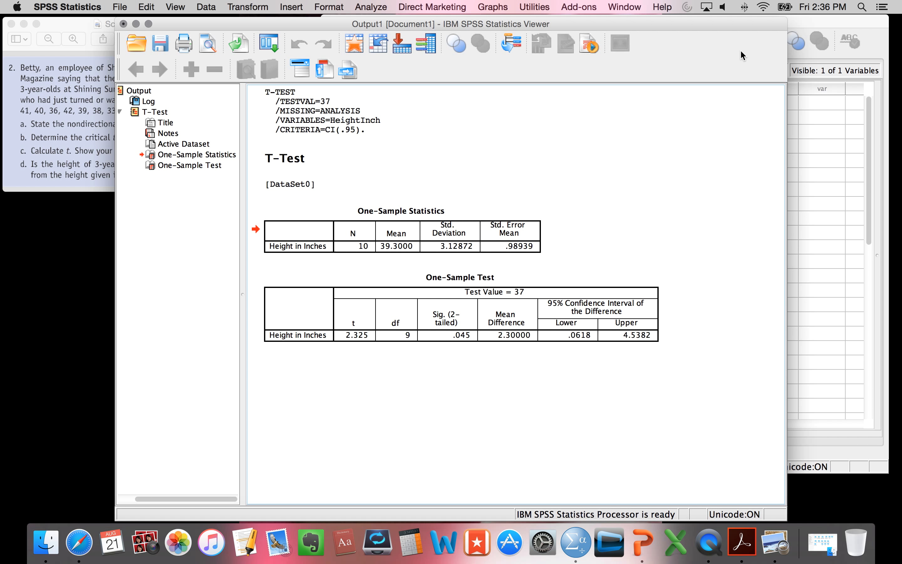
left_click(834, 508)
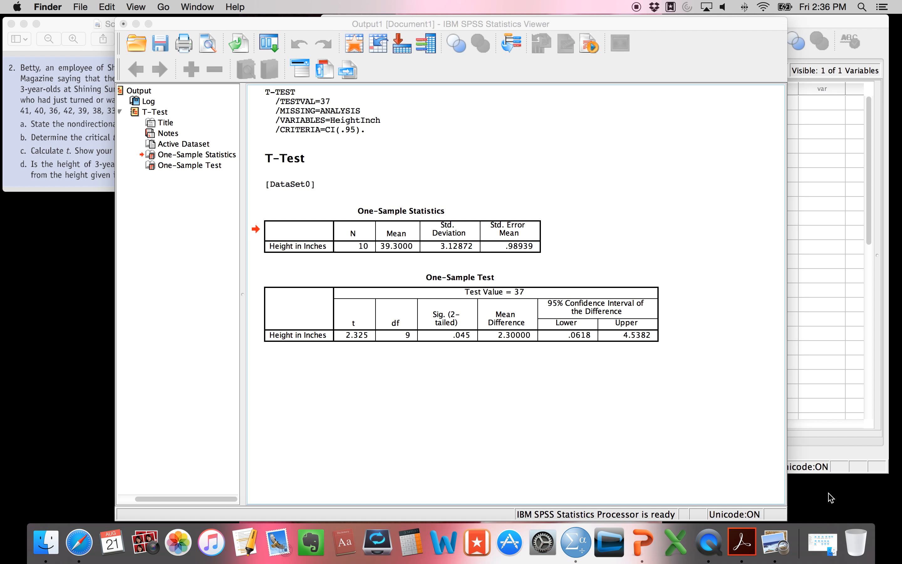